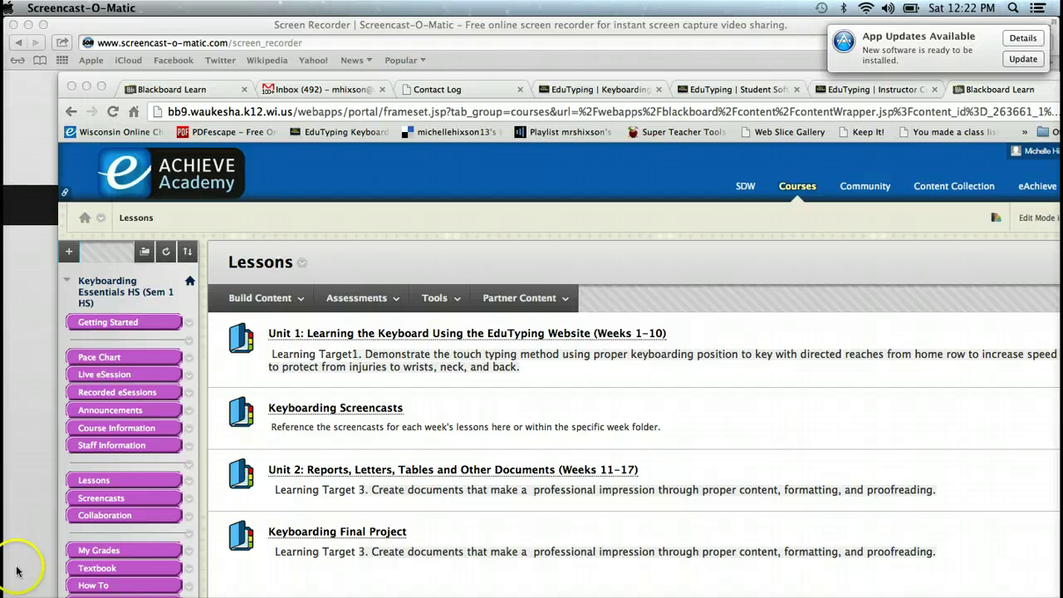
Step: Go through Unit 1: Learning the Keyboard and Alphabet Keyboarding (Weeks 1-6) to reach the Week 2 folder
{"action": "left_click", "coordinate": [378, 333]}
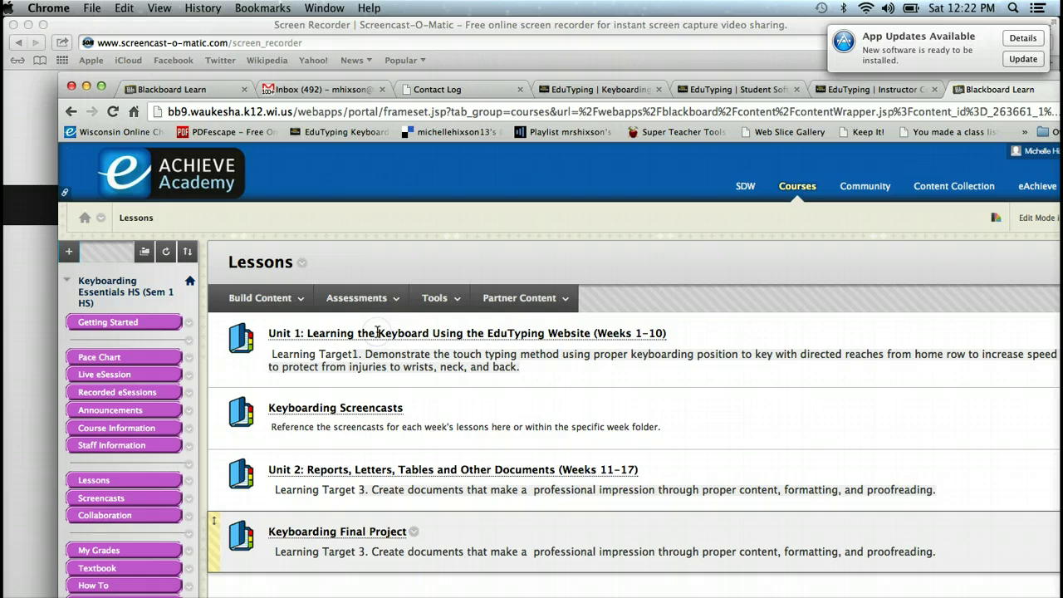
{"action": "left_click", "coordinate": [285, 333]}
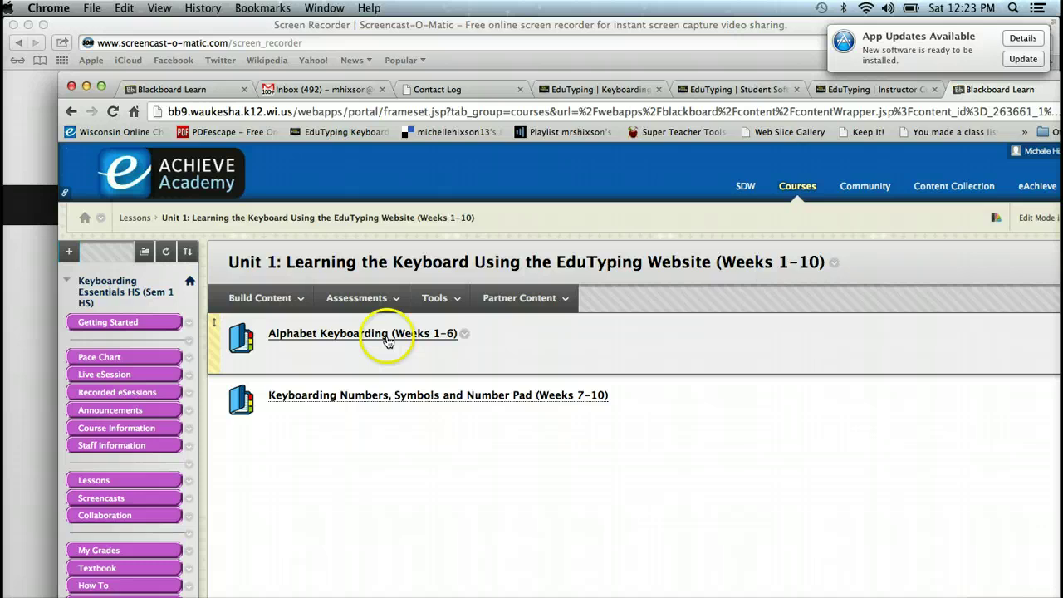
{"action": "left_click", "coordinate": [387, 343]}
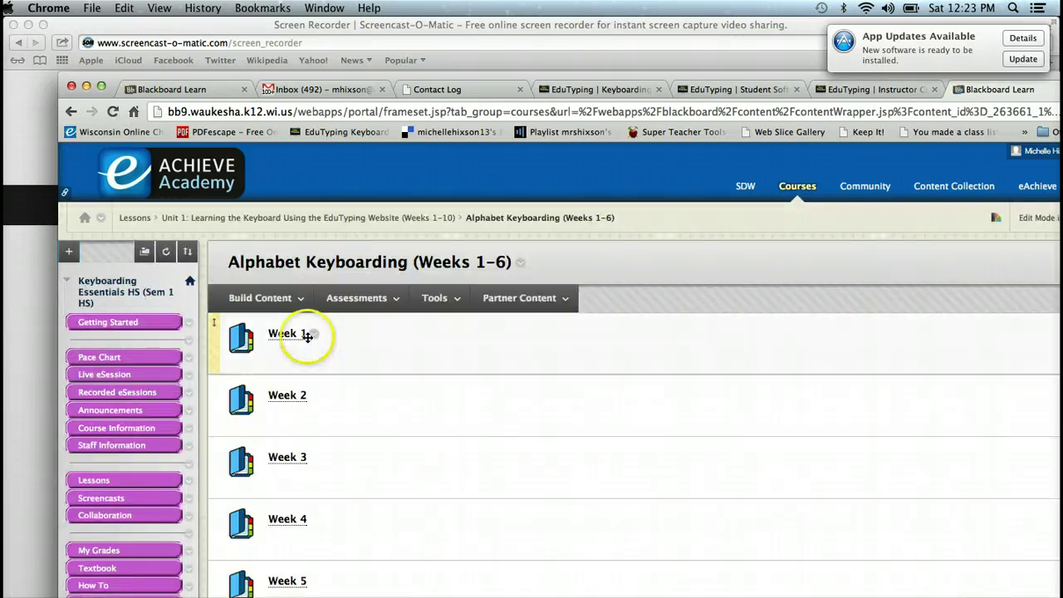
{"action": "left_click", "coordinate": [282, 399]}
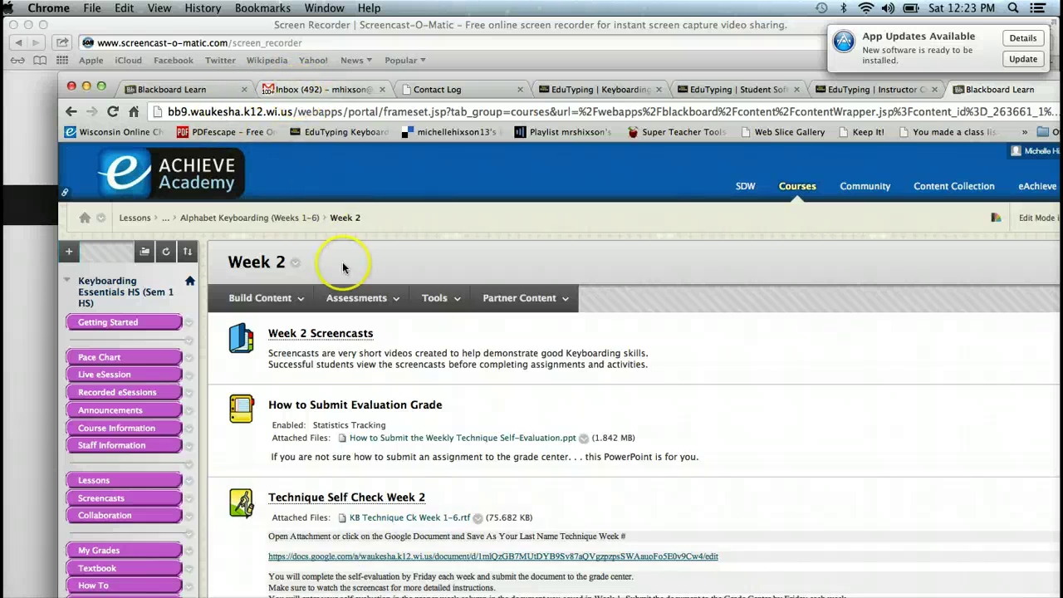
Step: Follow the docs.google.com link under Technique Self Check Week 2 to its Linked File page
{"action": "left_click", "coordinate": [344, 561]}
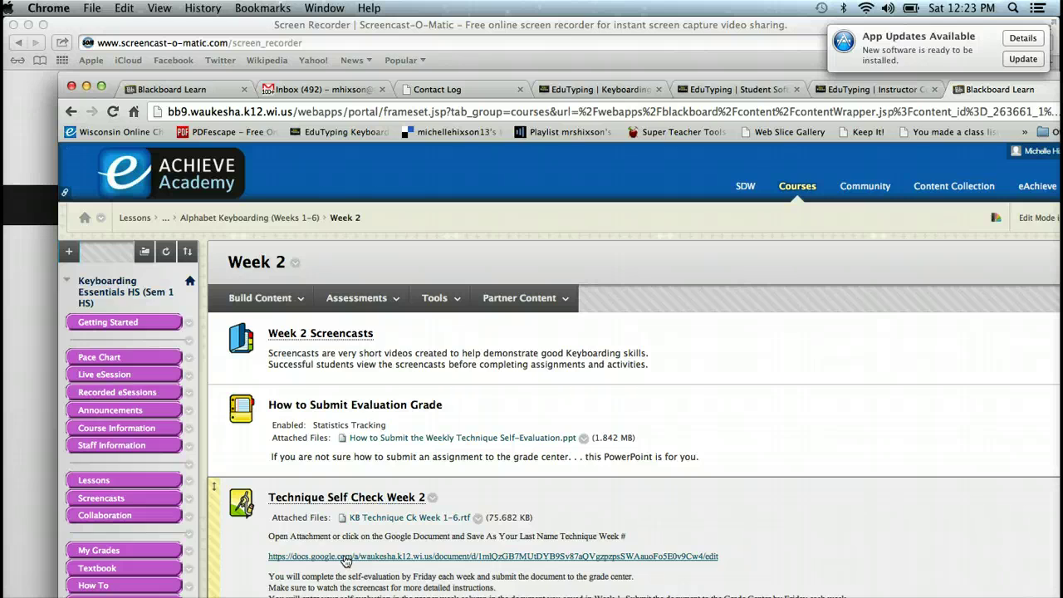
{"action": "left_click_drag", "start_coordinate": [266, 407], "coordinate": [309, 432]}
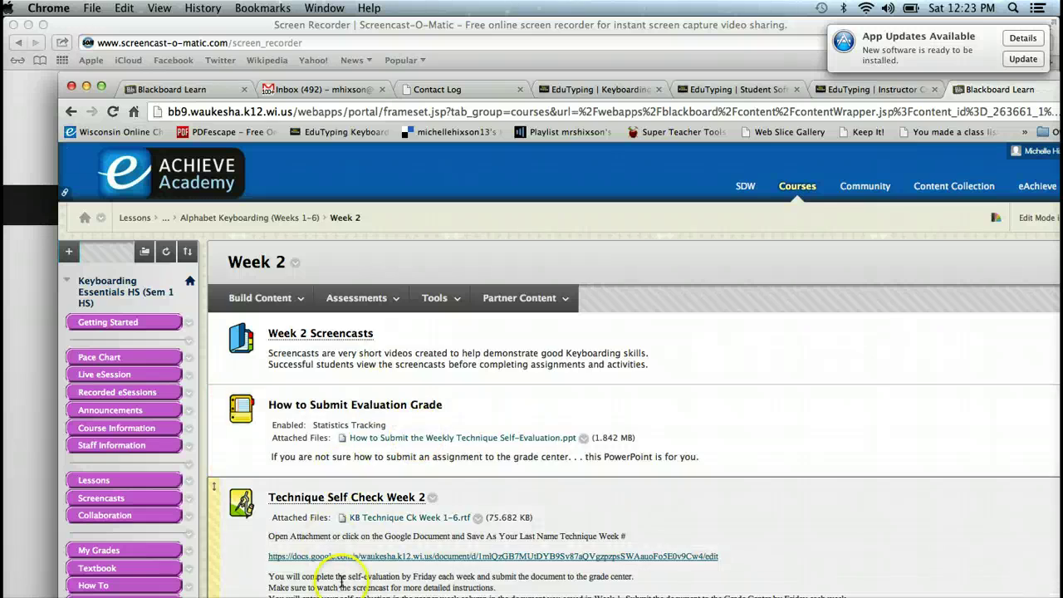
{"action": "left_click", "coordinate": [350, 558]}
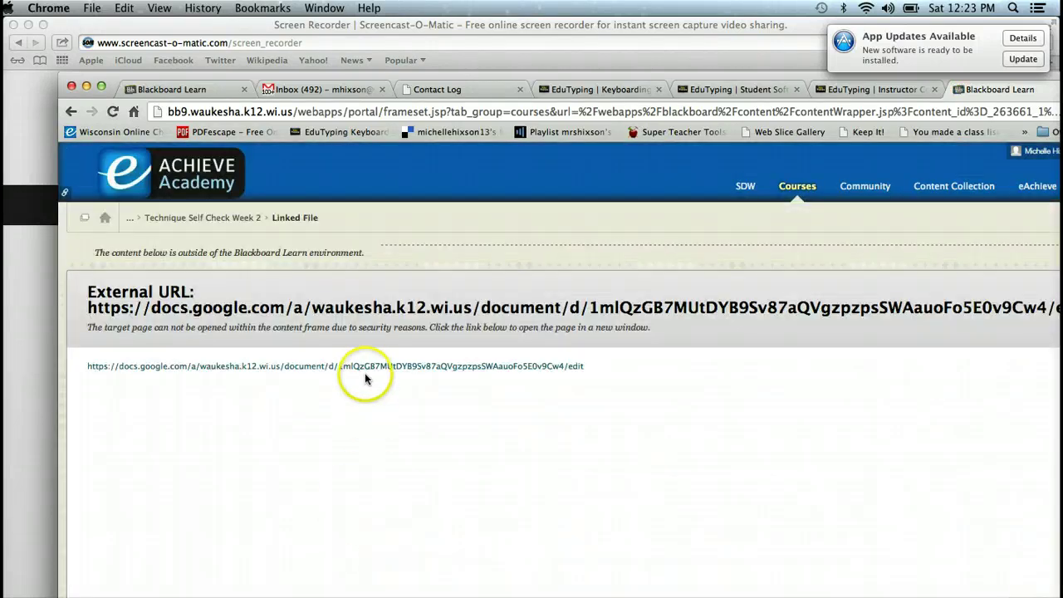
Step: Open the external KB Technique Ck Week 1-6 Google Doc in a new tab and scroll to its rating table
{"action": "left_click", "coordinate": [364, 369]}
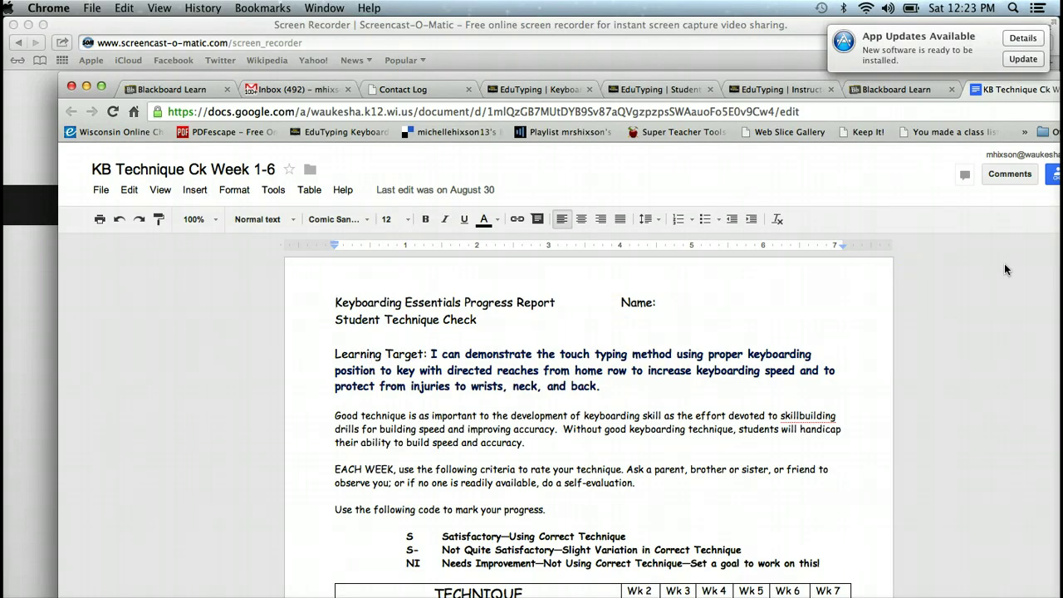
{"action": "key", "text": "Down"}
{"action": "key", "text": "Down"}
{"action": "key", "text": "Down"}
{"action": "key", "text": "Down"}
{"action": "key", "text": "Down"}
{"action": "key", "text": "Down"}
{"action": "key", "text": "Down"}
{"action": "key", "text": "Down"}
{"action": "key", "text": "Down"}
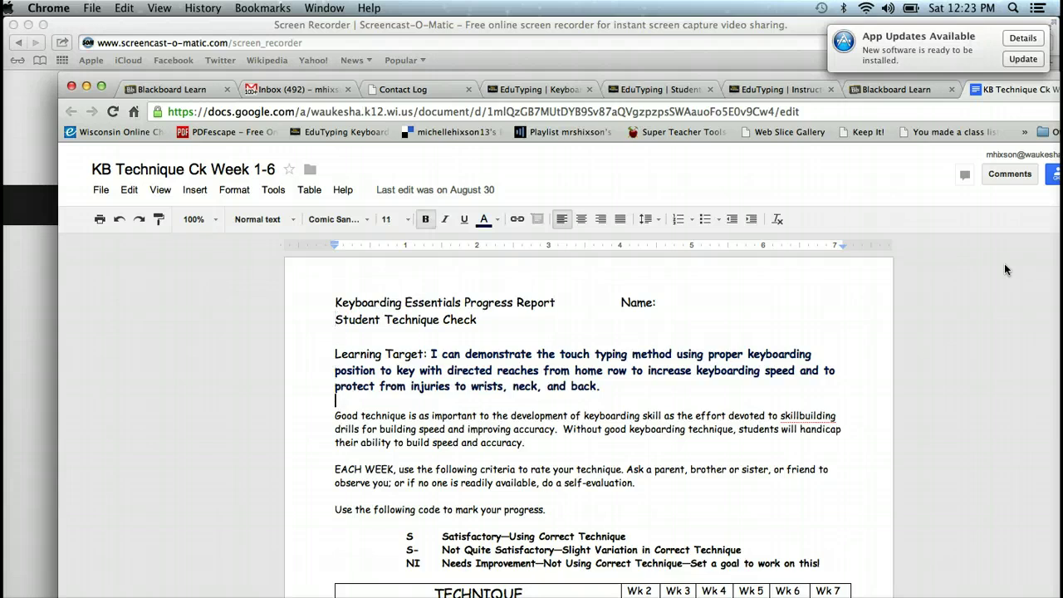
{"action": "key", "text": "Down"}
{"action": "key", "text": "Down"}
{"action": "key", "text": "Down"}
{"action": "key", "text": "Down"}
{"action": "key", "text": "Down"}
{"action": "key", "text": "Down"}
{"action": "key", "text": "Down"}
{"action": "key", "text": "Down"}
{"action": "key", "text": "Down"}
{"action": "key", "text": "Down"}
{"action": "key", "text": "Down"}
{"action": "key", "text": "Down"}
{"action": "key", "text": "Down"}
{"action": "key", "text": "Down"}
{"action": "key", "text": "Down"}
{"action": "key", "text": "Down"}
{"action": "key", "text": "Down"}
{"action": "key", "text": "Down"}
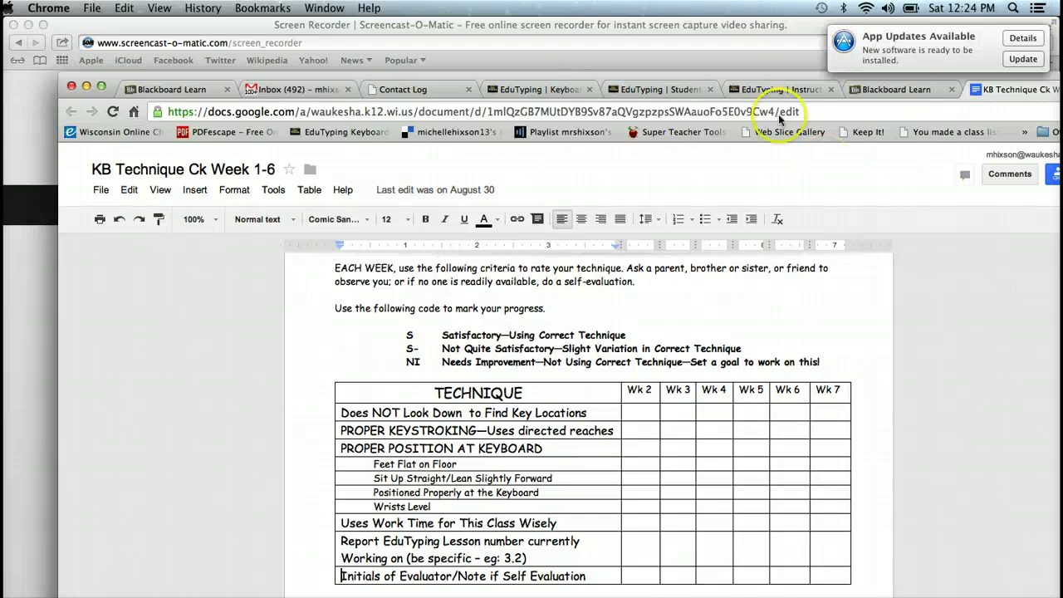
Step: Make a copy of the document named with the student's surname plus 'Technique 1-6'
{"action": "left_click", "coordinate": [101, 190]}
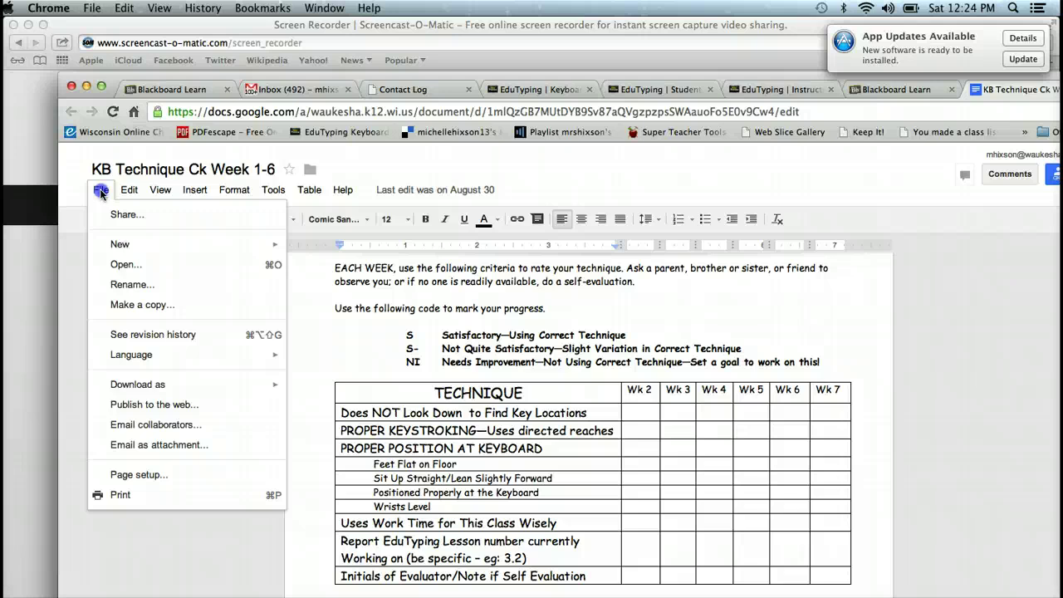
{"action": "left_click", "coordinate": [141, 306]}
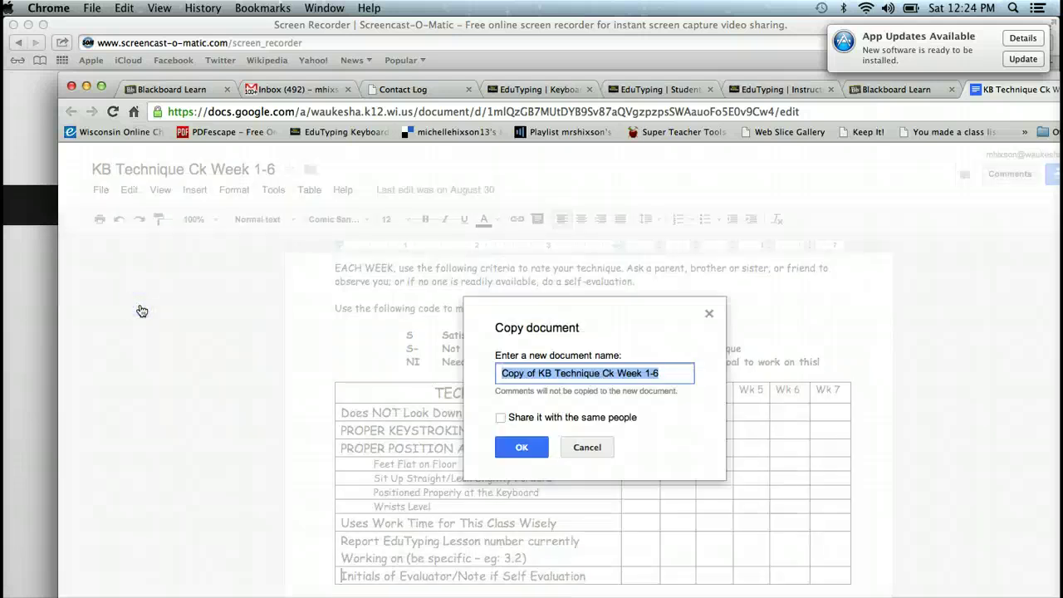
{"action": "type", "text": "HIxson Technique"}
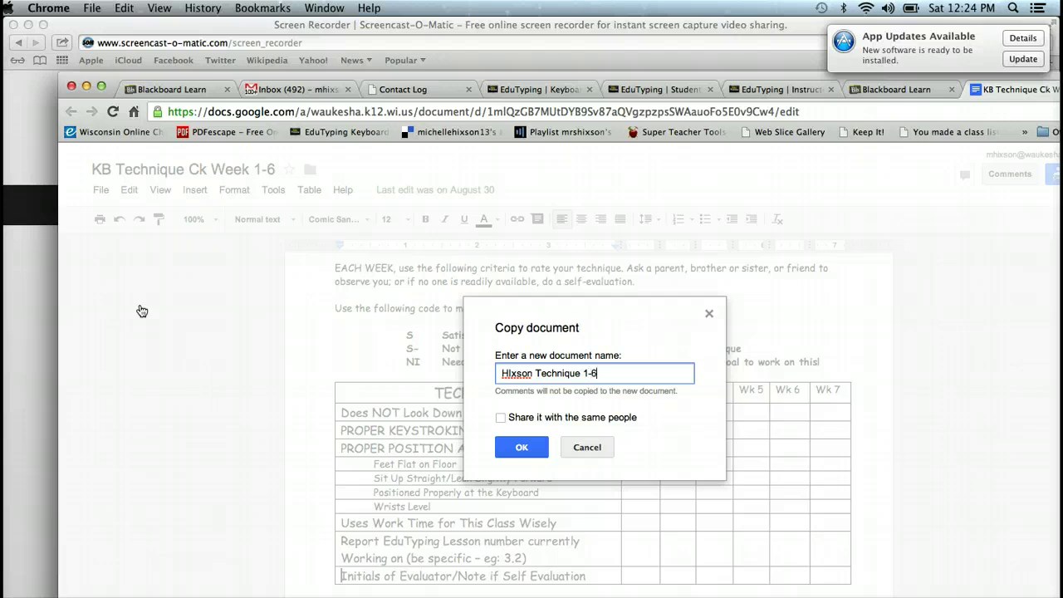
{"action": "left_click", "coordinate": [523, 449]}
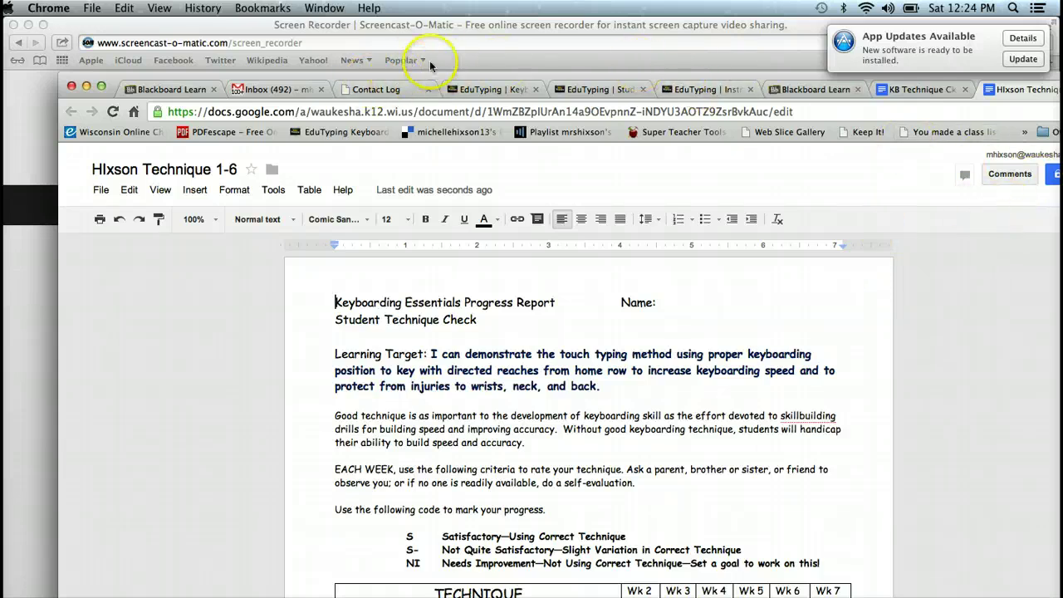
Step: Share the copy so anyone with the link can view it, and scroll down to the TECHNIQUE table
{"action": "left_click_drag", "start_coordinate": [425, 77], "coordinate": [321, 65]}
{"action": "left_click", "coordinate": [968, 163]}
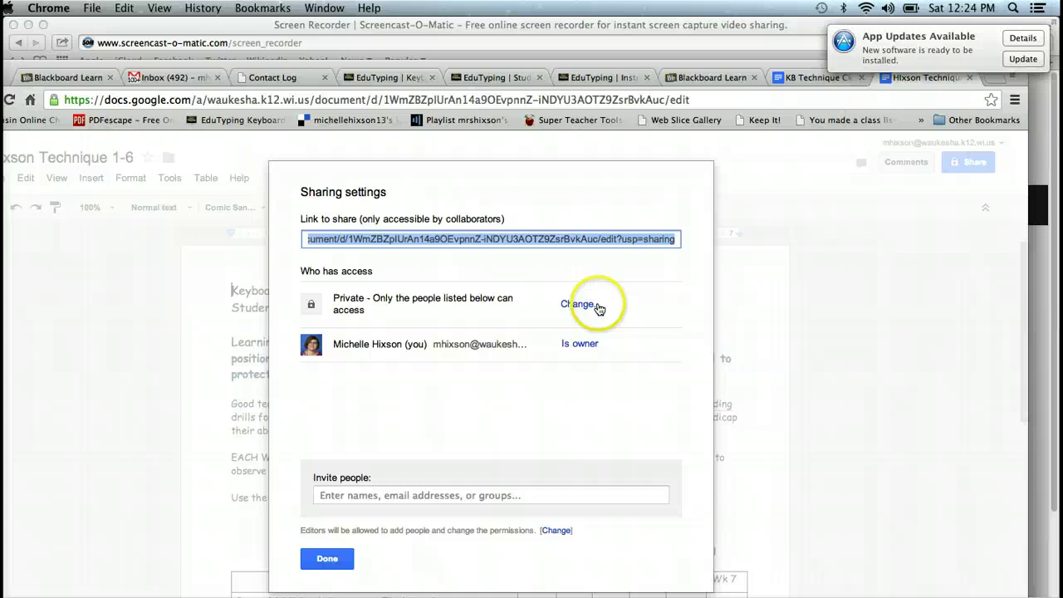
{"action": "left_click", "coordinate": [596, 306]}
{"action": "left_click", "coordinate": [328, 319]}
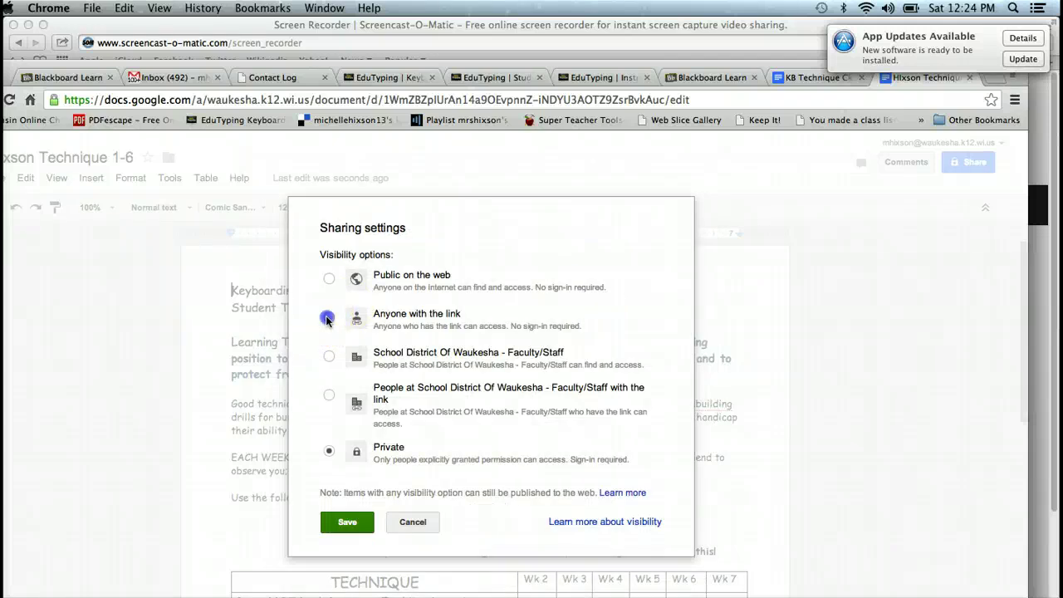
{"action": "left_click", "coordinate": [338, 550]}
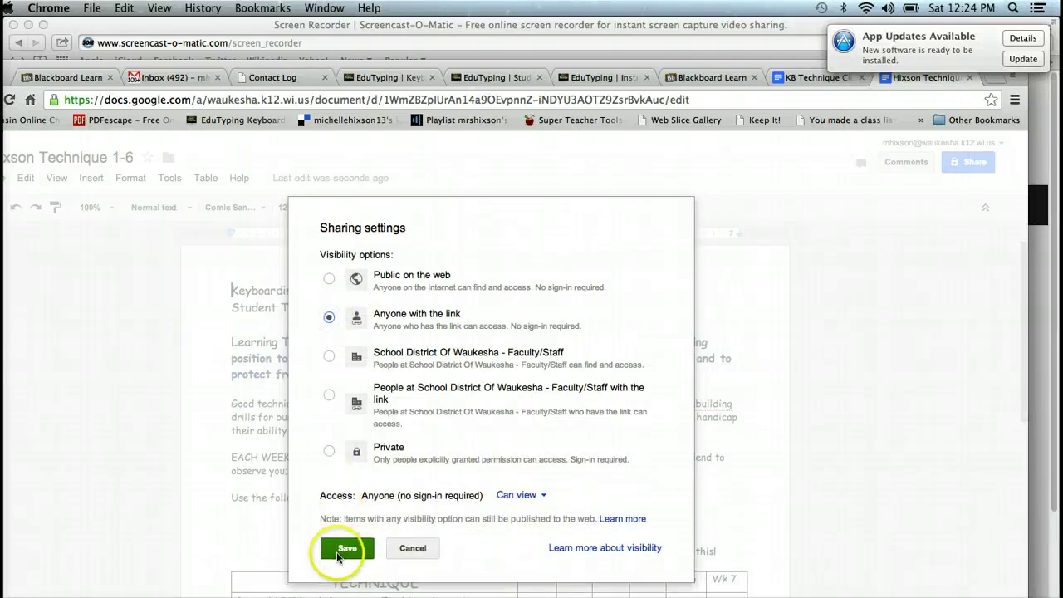
{"action": "left_click", "coordinate": [336, 557]}
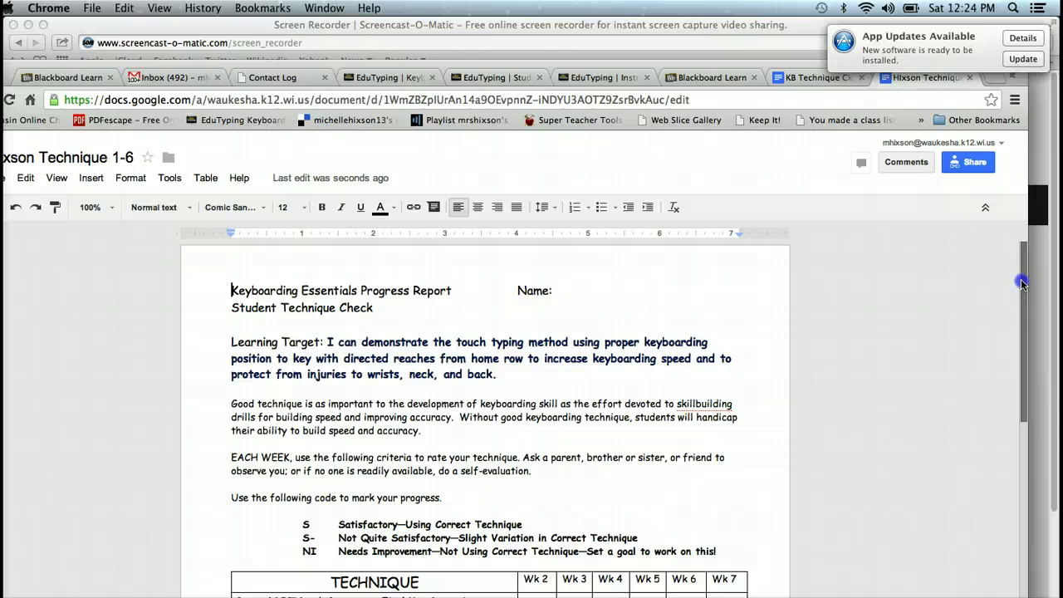
{"action": "left_click_drag", "start_coordinate": [1021, 283], "coordinate": [1021, 383]}
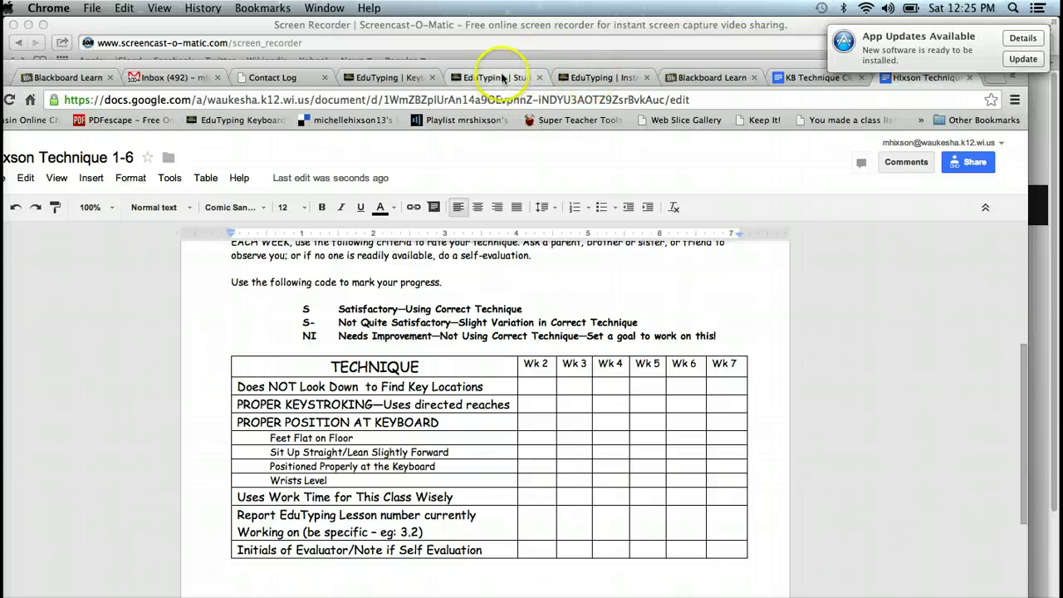
Step: Start EduTyping lesson 1.2 Practice the Home Row, Space & Enter Keys, then return to the KB Technique document
{"action": "left_click", "coordinate": [498, 77]}
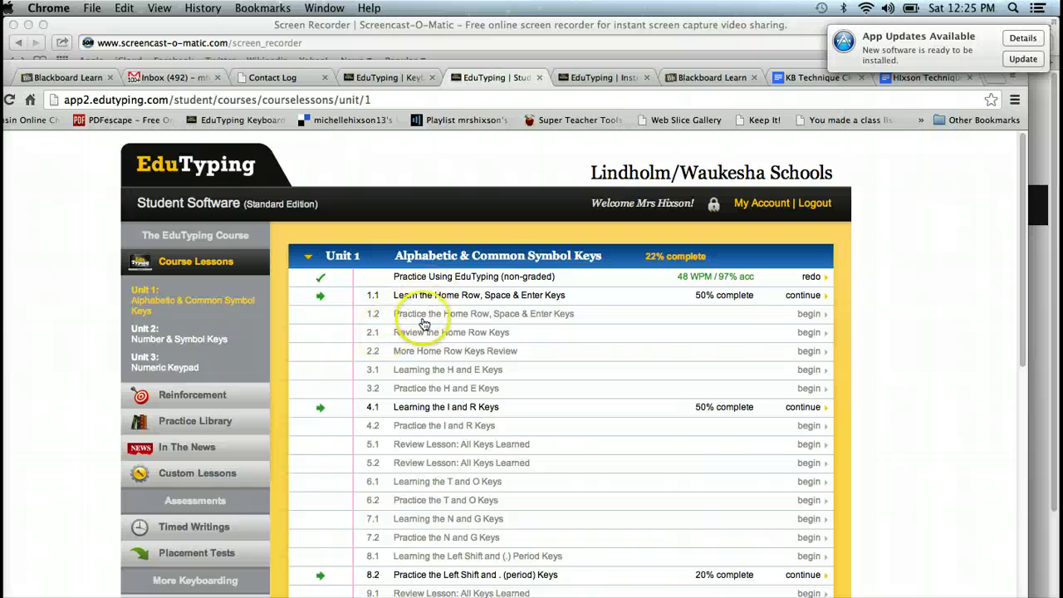
{"action": "left_click", "coordinate": [424, 315]}
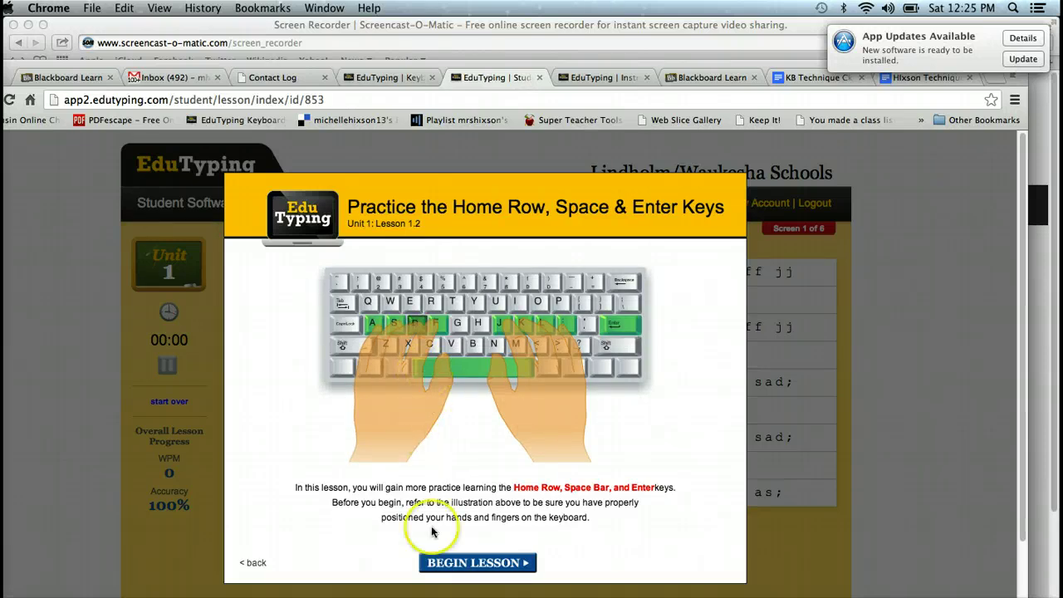
{"action": "left_click", "coordinate": [447, 563]}
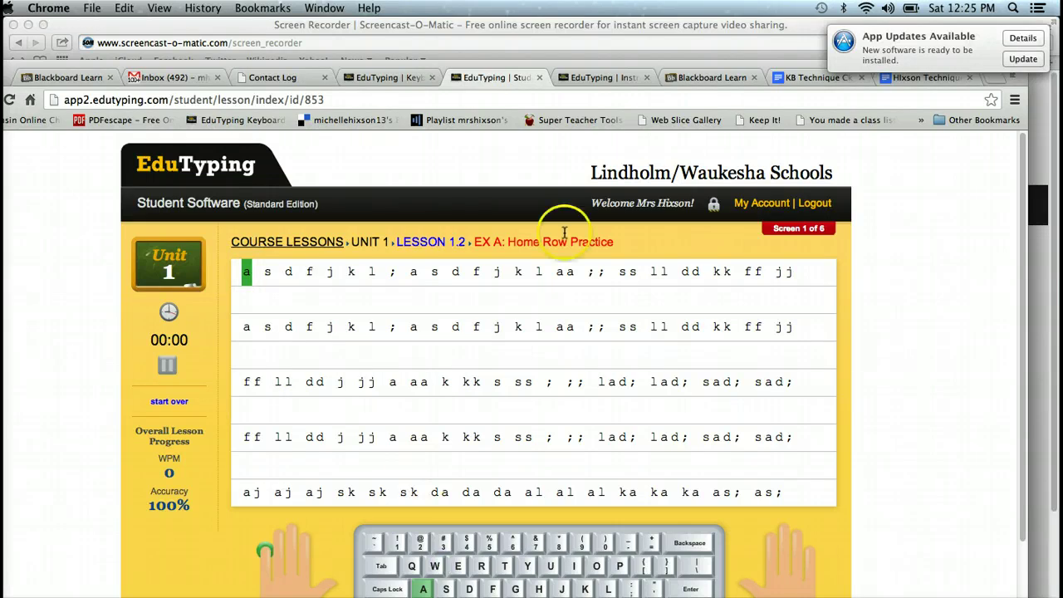
{"action": "left_click", "coordinate": [821, 77]}
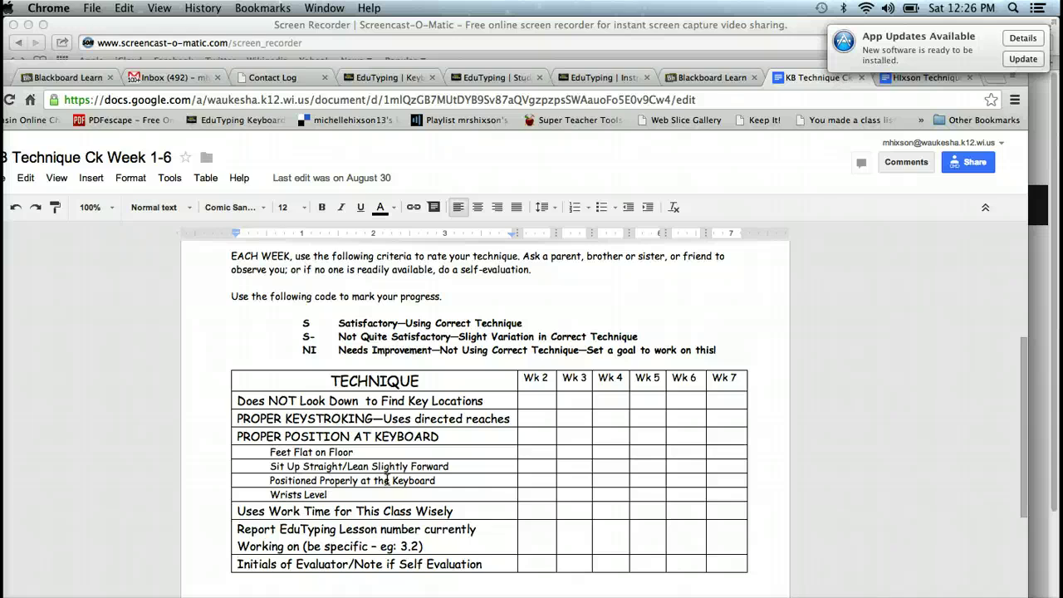
{"action": "left_click", "coordinate": [539, 400]}
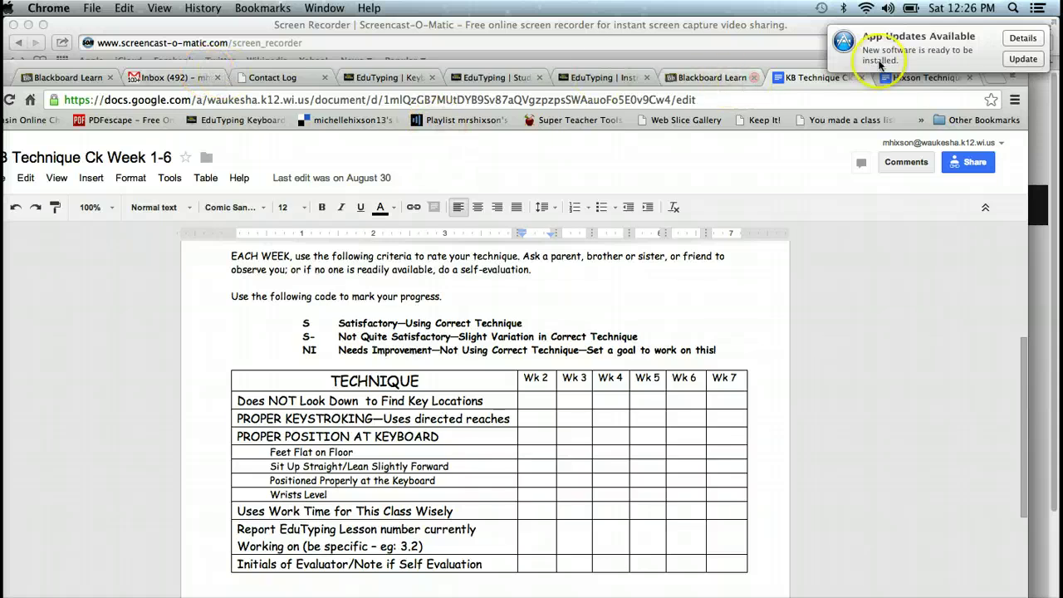
Step: Go back to the Technique Self Check Week 2 assignment in Blackboard and click into its comments area
{"action": "left_click", "coordinate": [706, 77]}
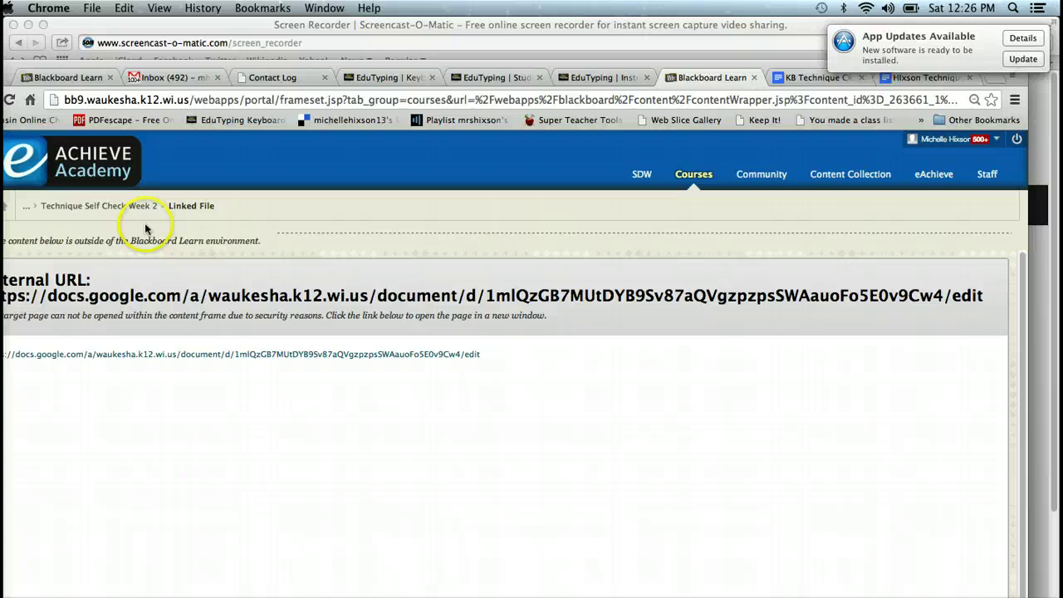
{"action": "left_click", "coordinate": [113, 207]}
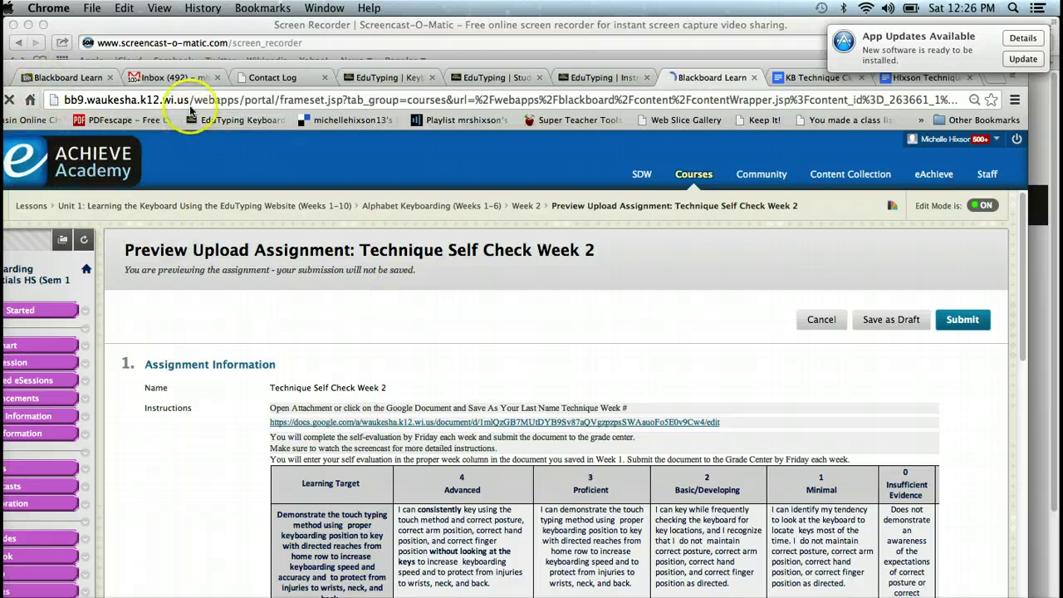
{"action": "left_click_drag", "start_coordinate": [228, 67], "coordinate": [297, 43]}
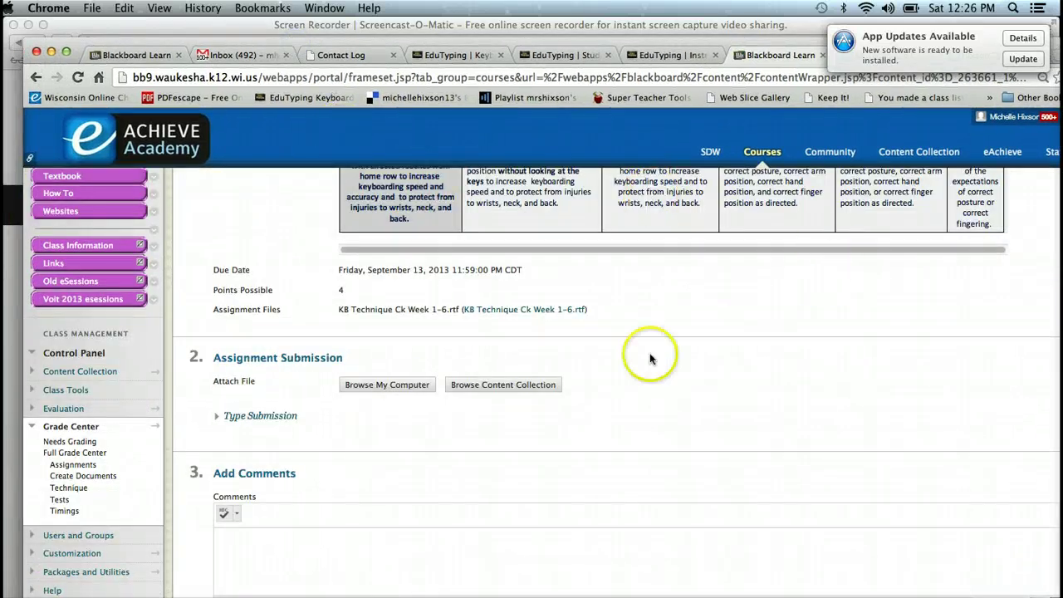
{"action": "left_click", "coordinate": [324, 559]}
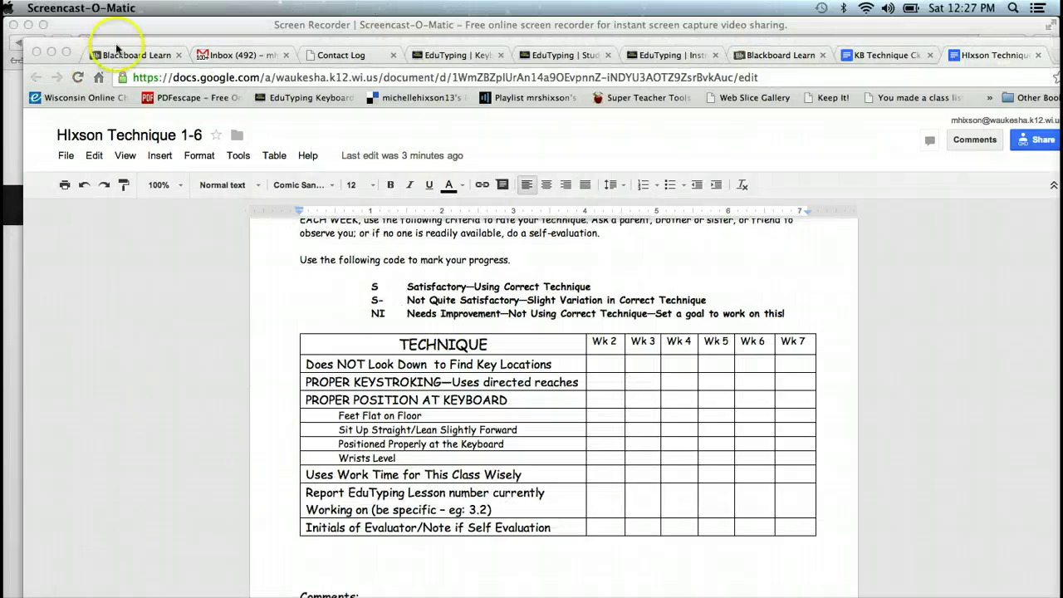
Step: Select the Technique 1-6 copy's URL in the address bar and return to the Blackboard submission page
{"action": "left_click", "coordinate": [131, 76]}
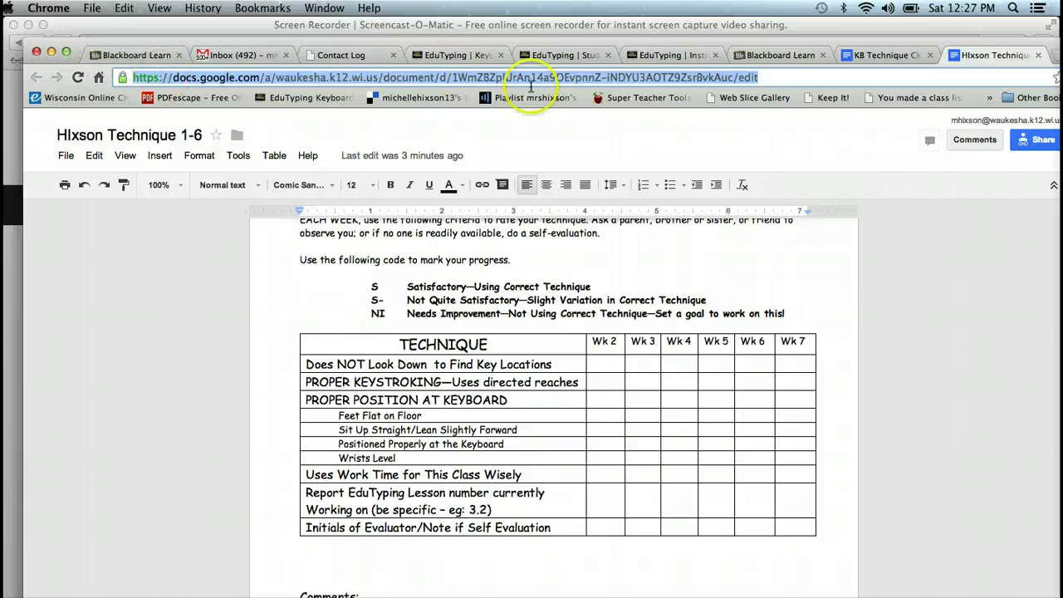
{"action": "left_click", "coordinate": [765, 55]}
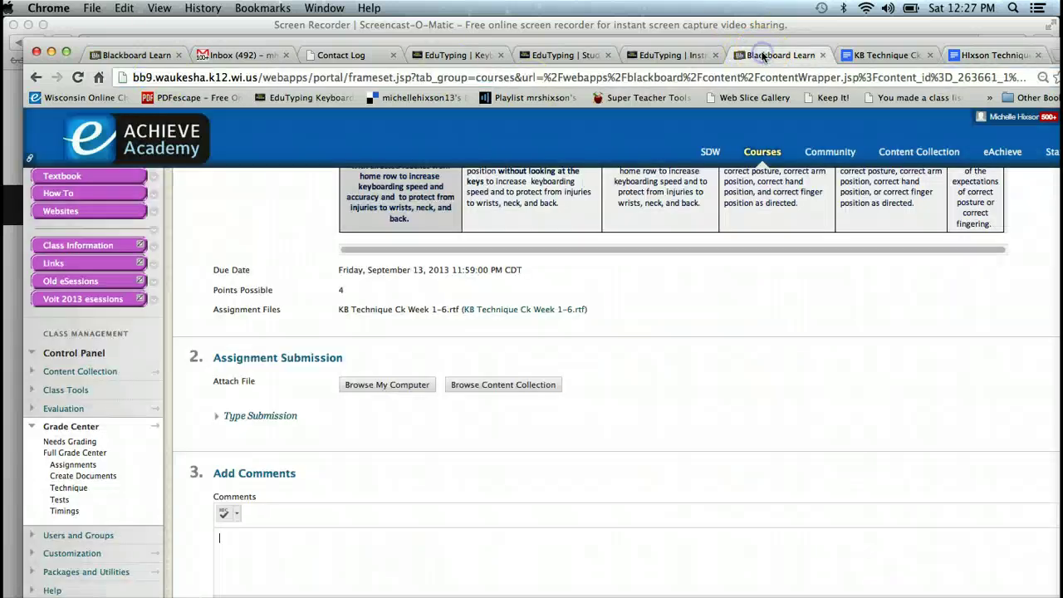
Step: Expand Type Submission and paste the copied Technique 1-6 Google Docs URL into the editor
{"action": "left_click", "coordinate": [277, 417]}
{"action": "left_click", "coordinate": [277, 417]}
{"action": "left_click", "coordinate": [266, 417]}
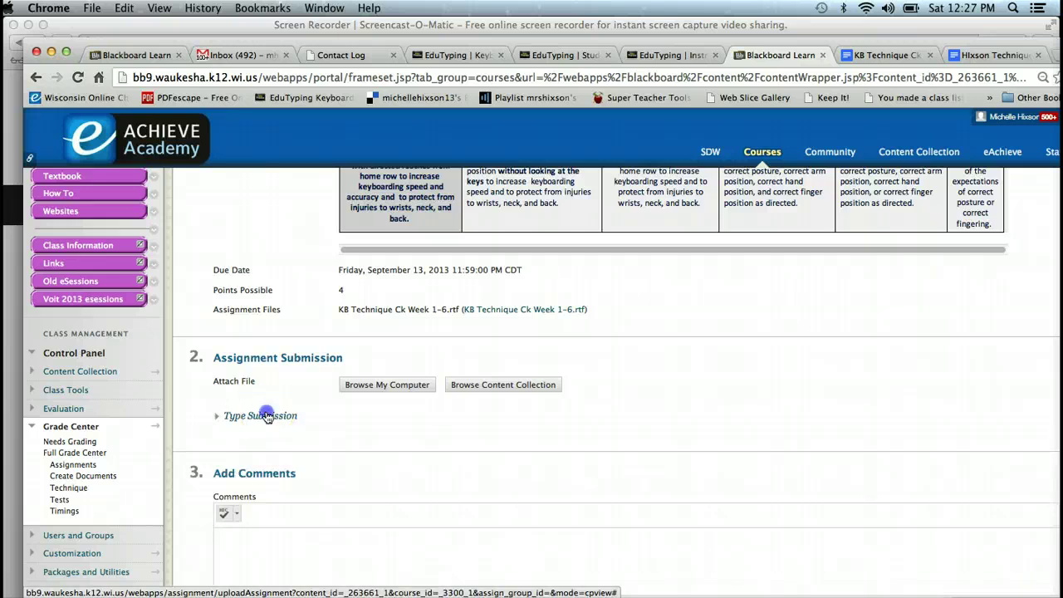
{"action": "left_click", "coordinate": [238, 517]}
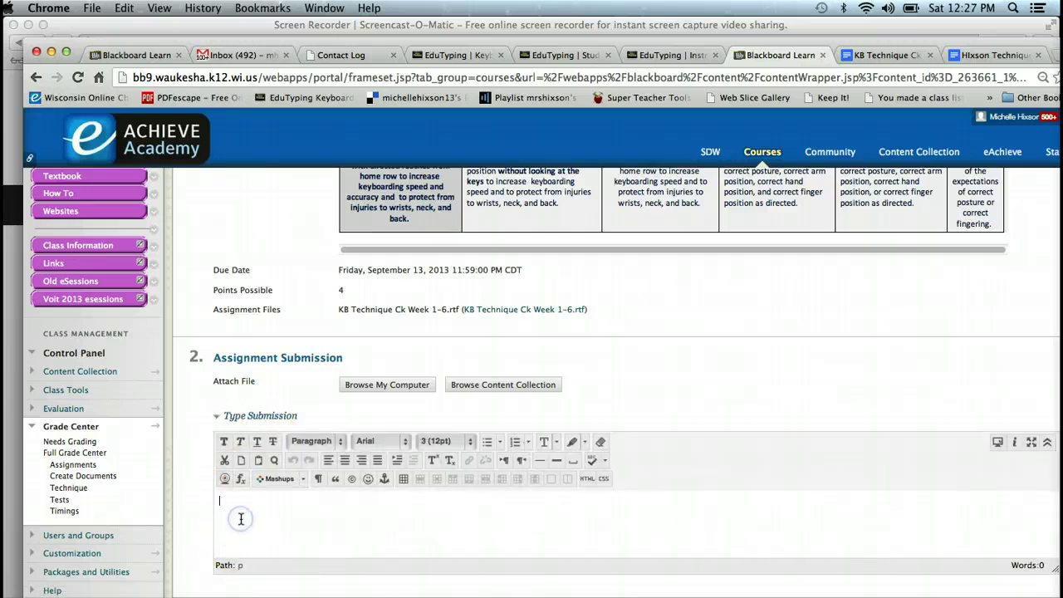
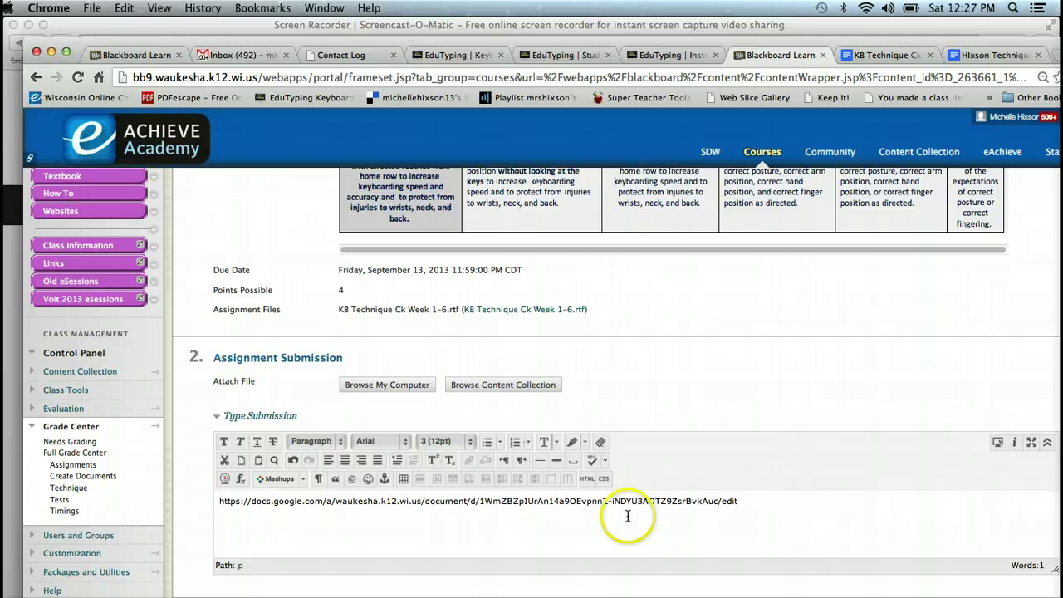
{"action": "left_click", "coordinate": [579, 502]}
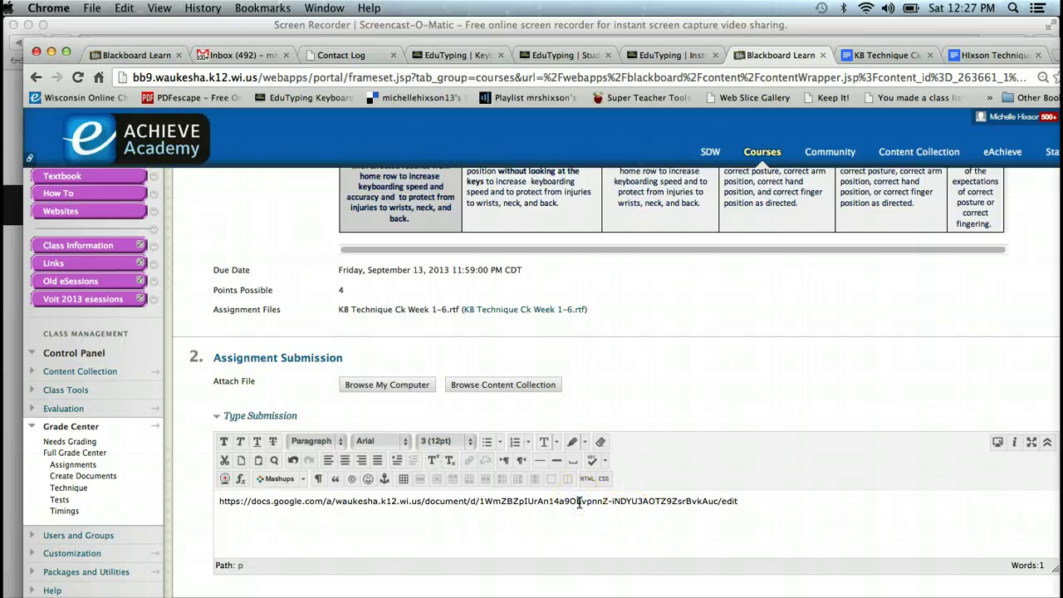